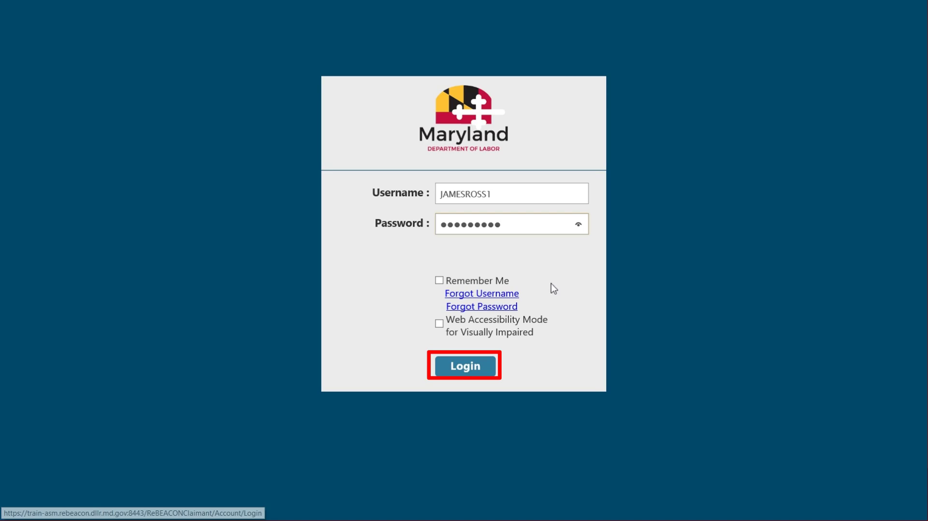
- Log in to the claimant portal and go to Correspondence under Your Options
click(459, 372)
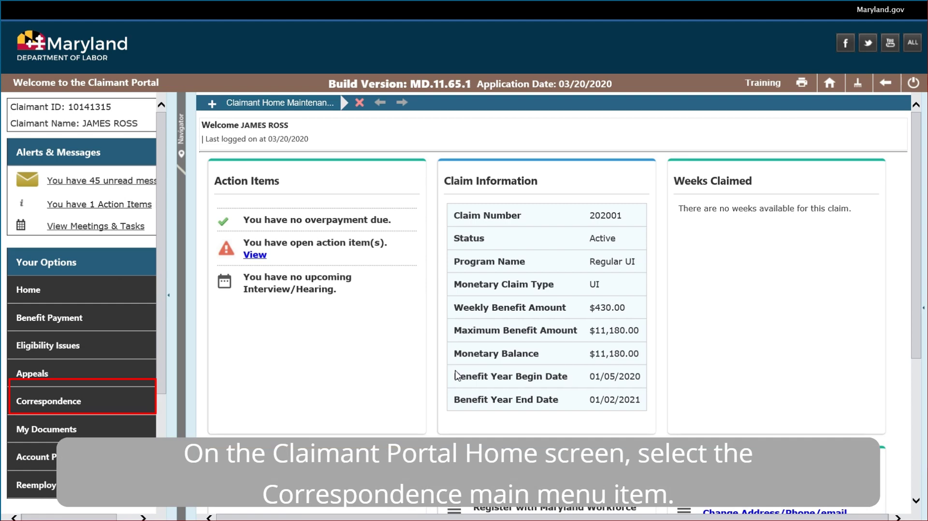
click(71, 406)
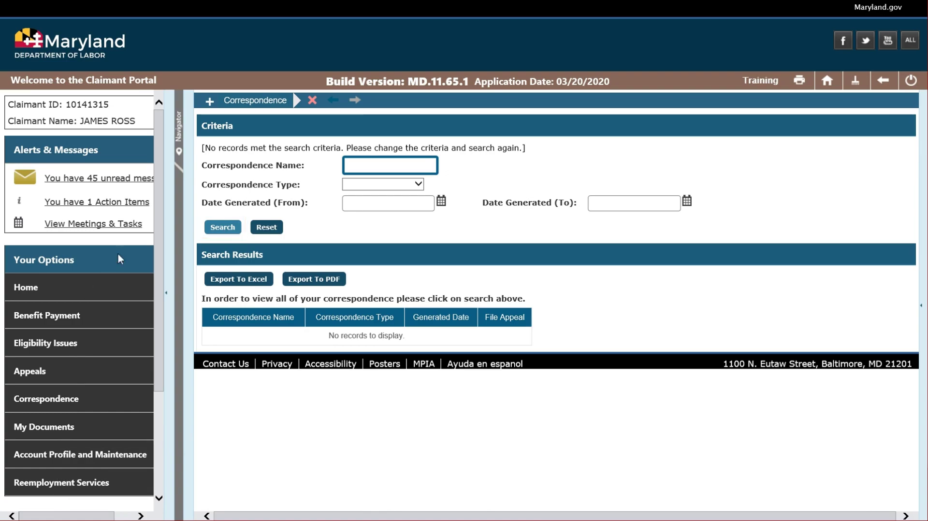
- Search to list all 11 correspondence records and file an appeal on the second determination letter
click(222, 227)
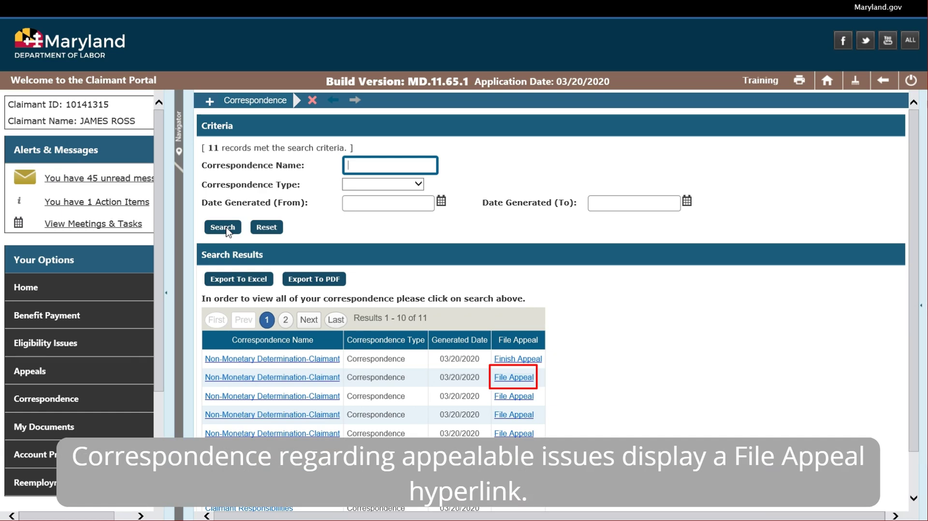
click(519, 381)
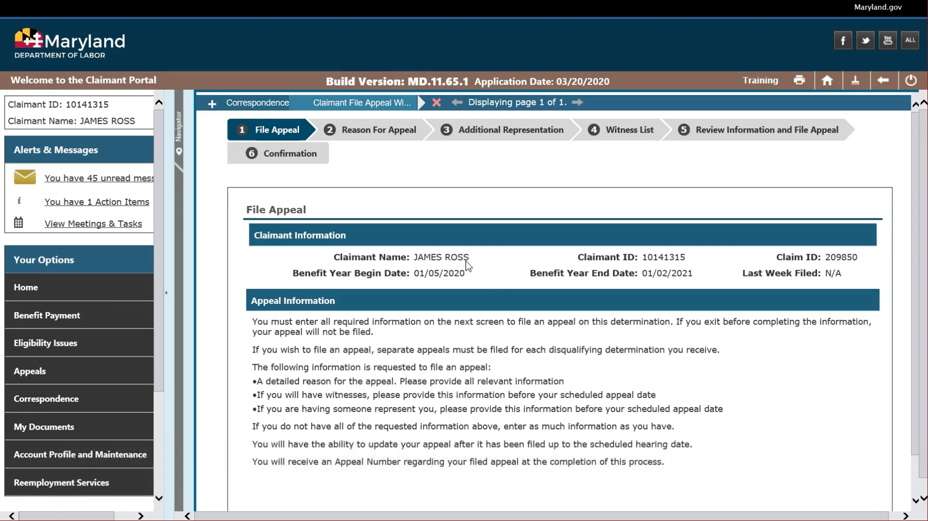
- Advance the File Appeal wizard from step 1 to step 2, Reason For Appeal
scroll(465, 264, down, 1)
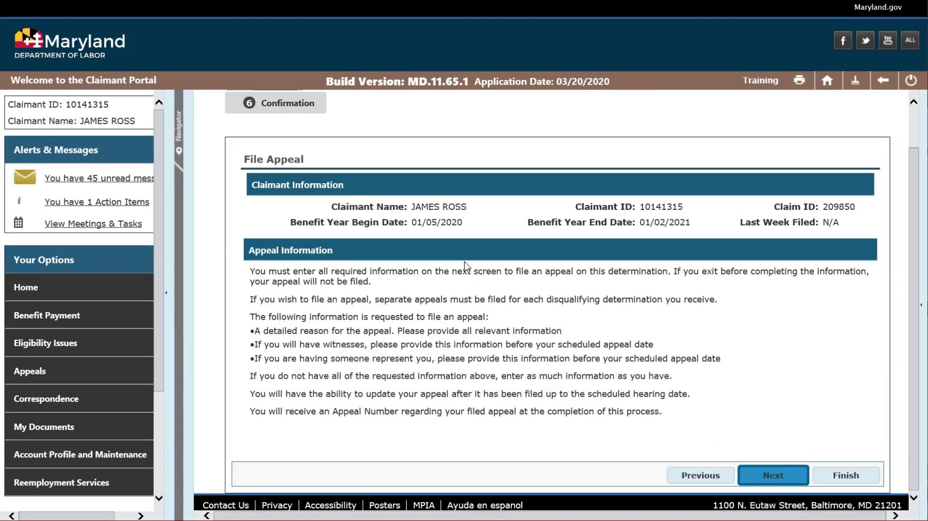
click(784, 473)
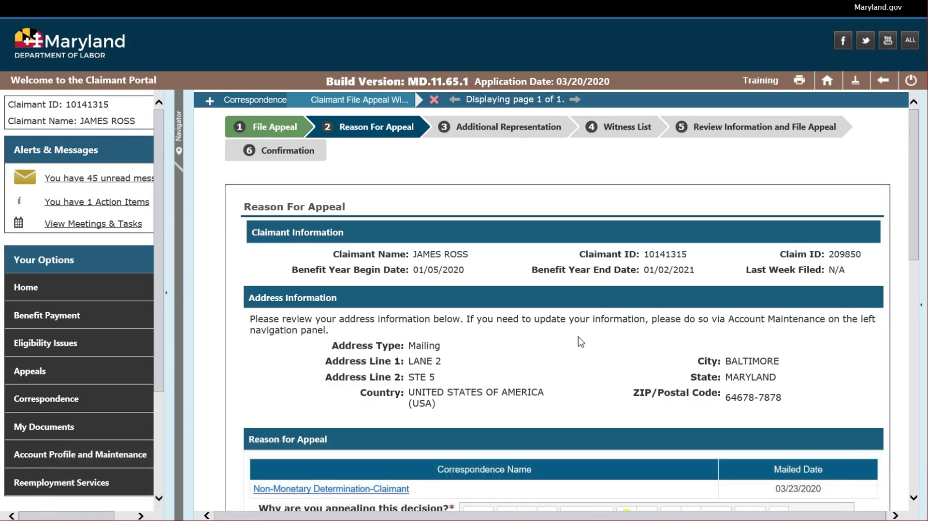
- Enter 'disagree with decision' in the 'Why are you appealing this decision?' editor
scroll(580, 341, down, 4)
scroll(580, 342, up, 4)
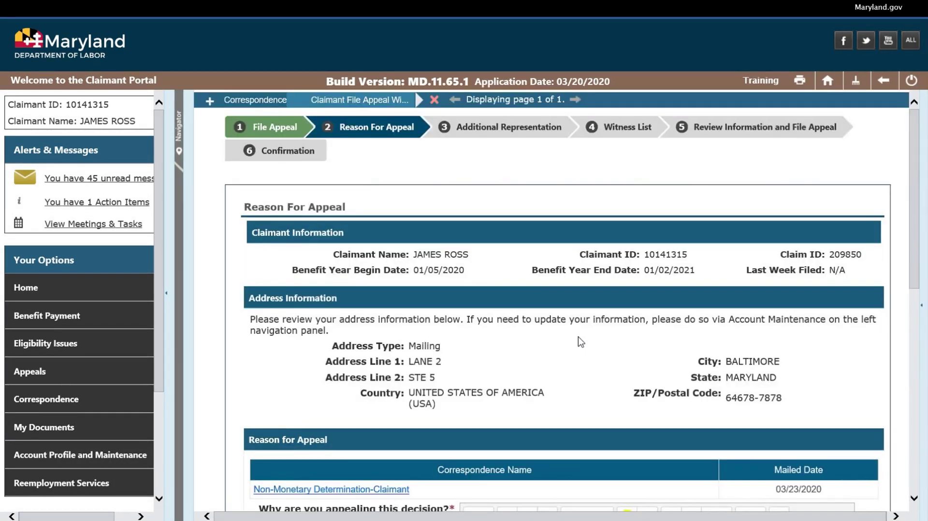
scroll(580, 341, down, 4)
click(582, 343)
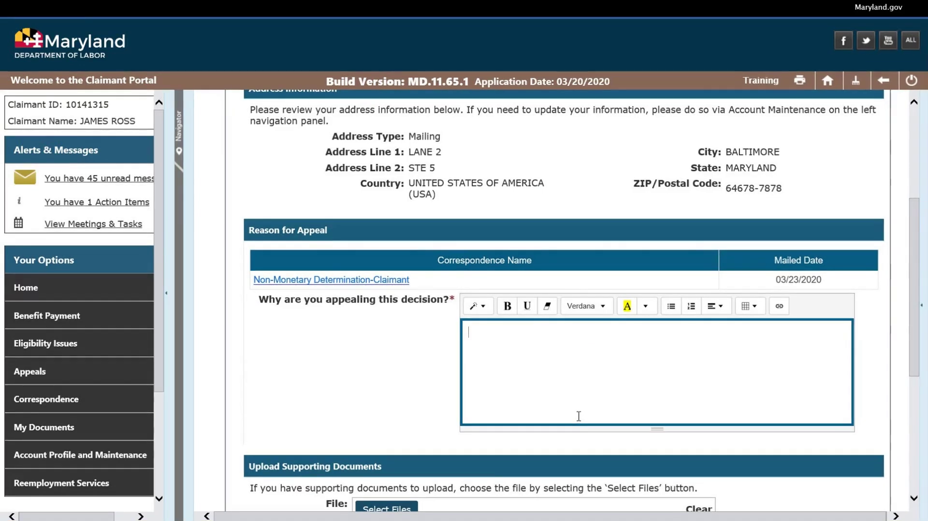
text(disagree with decision)
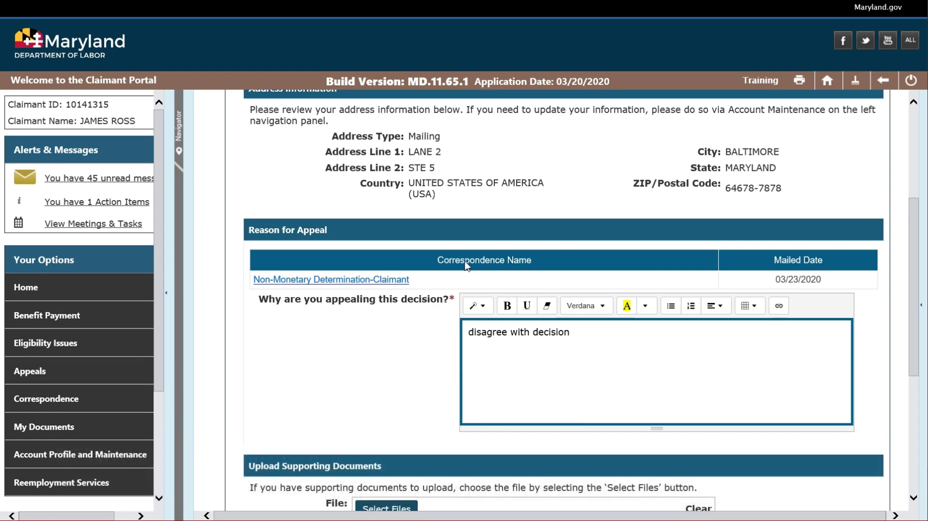
scroll(528, 254, down, 1)
scroll(464, 265, down, 3)
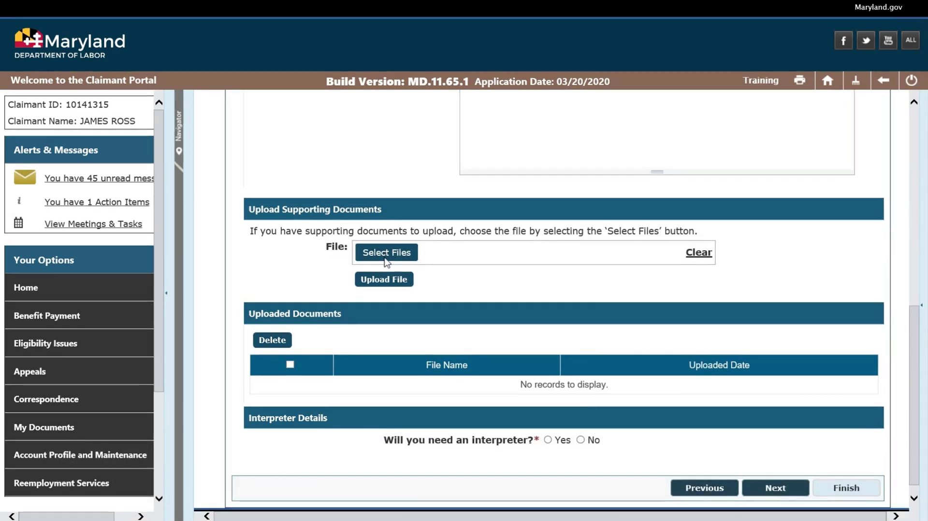
- Upload Appeal Documentation.docx, answer No to needing an interpreter, and continue to Additional Representation
click(386, 257)
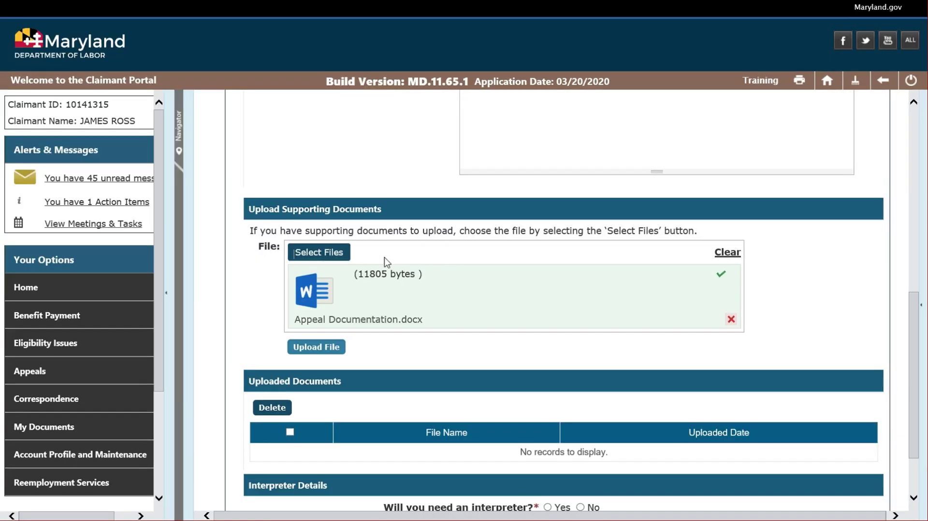
click(316, 352)
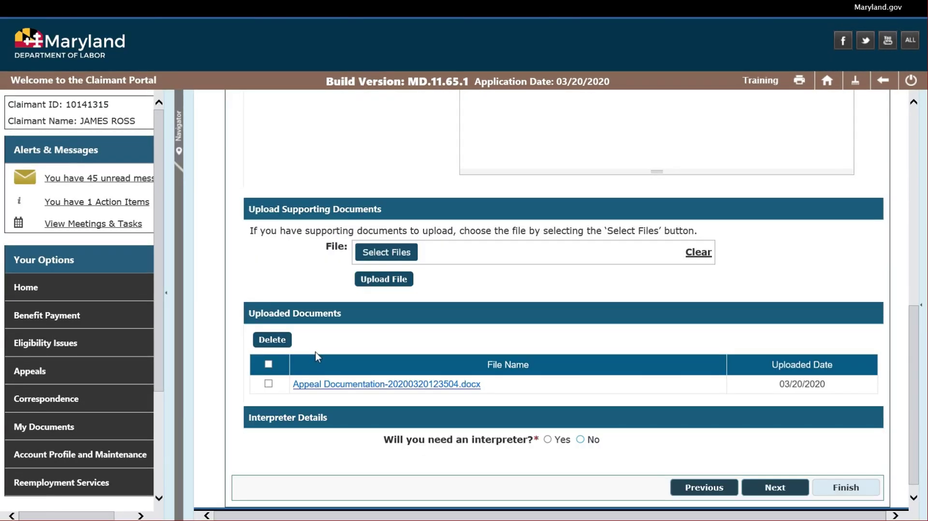
click(579, 439)
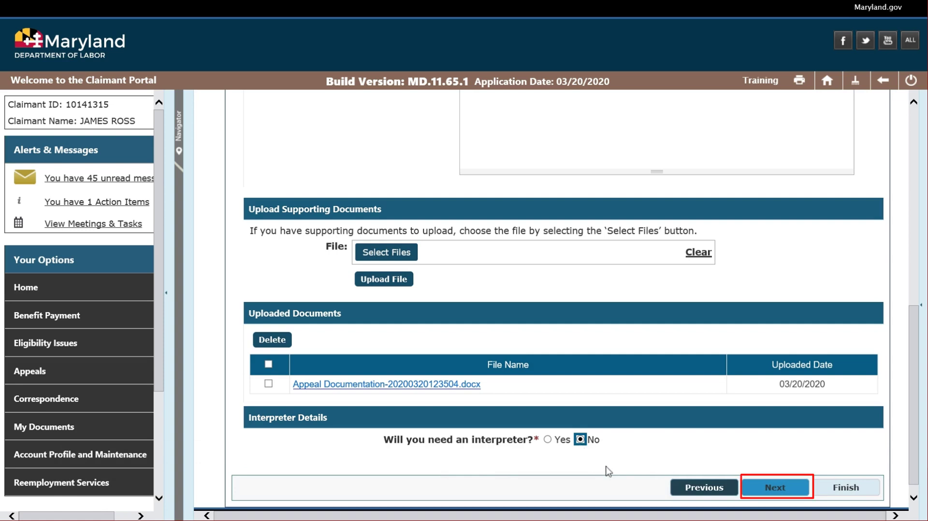
click(780, 495)
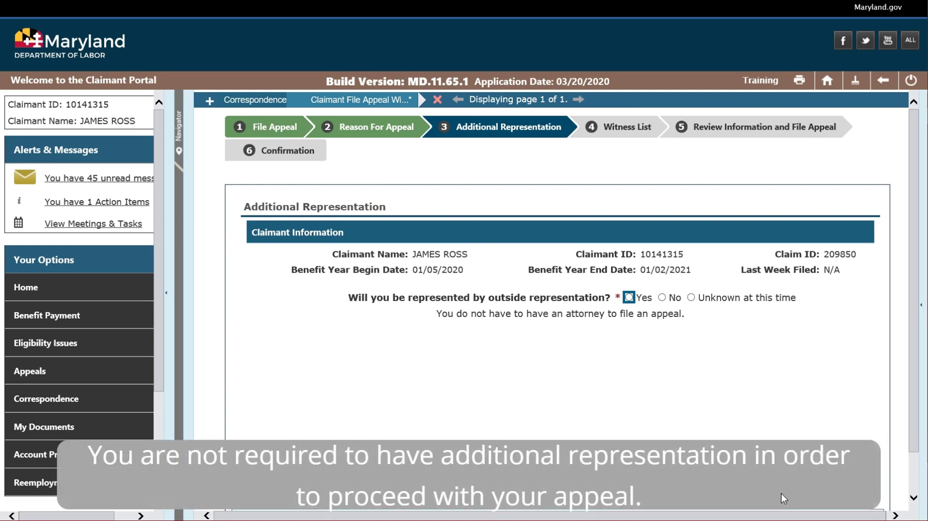
- Answer Yes to outside representation and save a representative with name, Baltimore address and phone
click(628, 297)
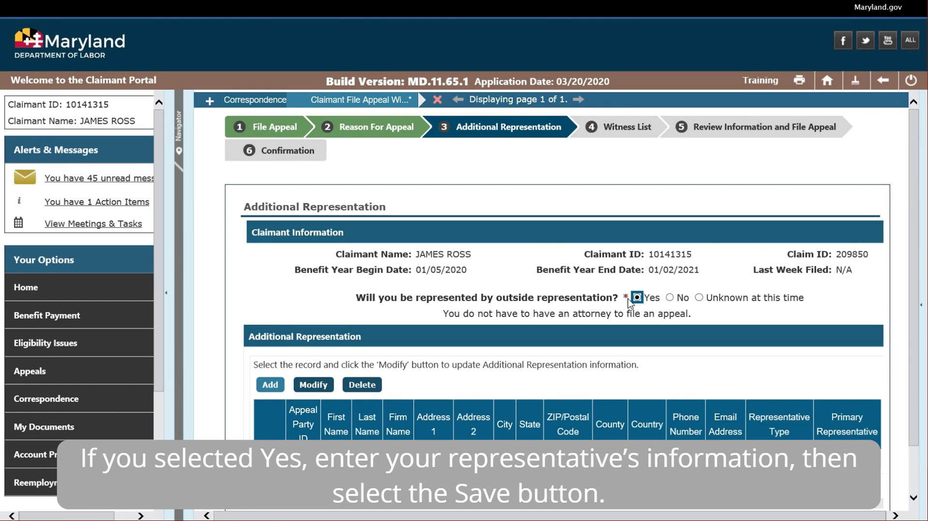
click(270, 385)
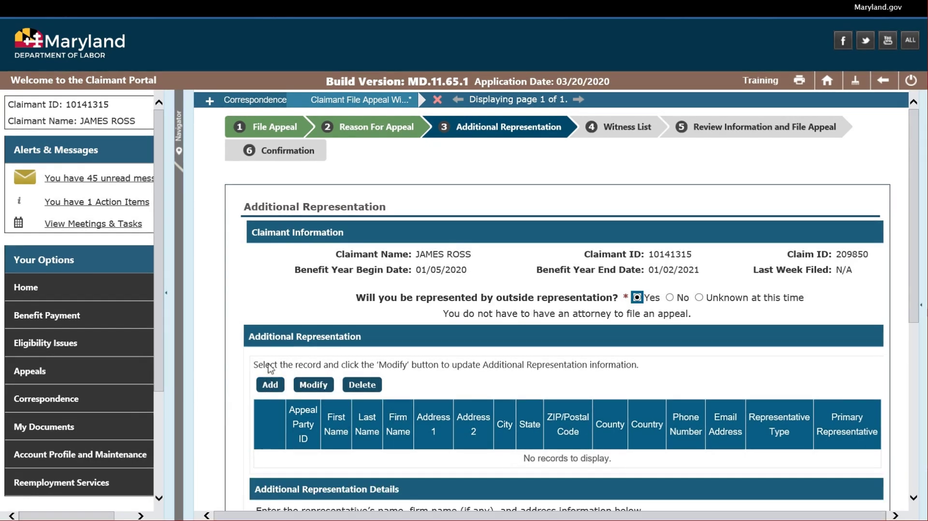
scroll(465, 265, down, 1)
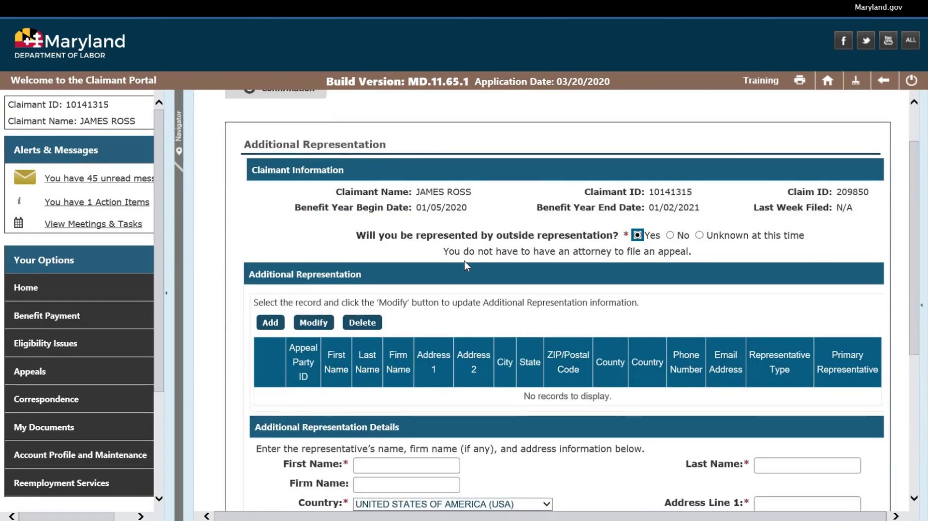
scroll(465, 265, down, 2)
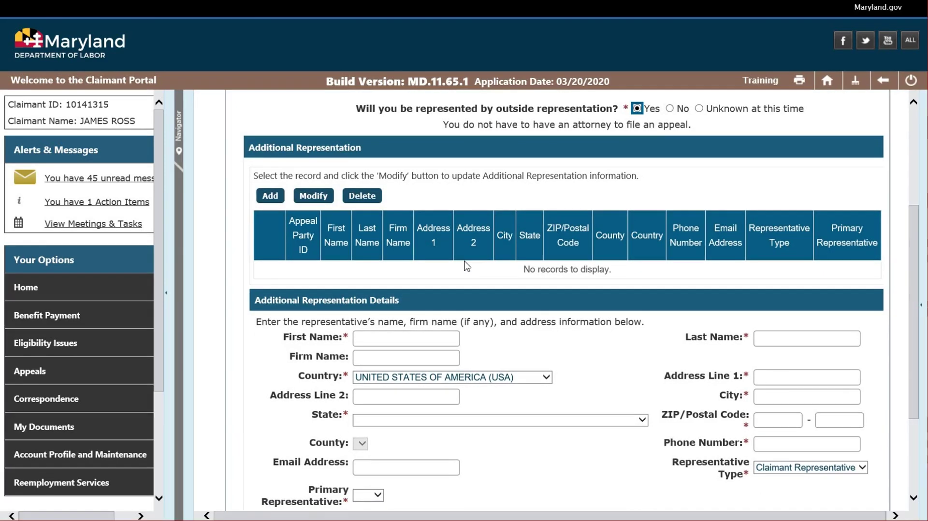
click(397, 339)
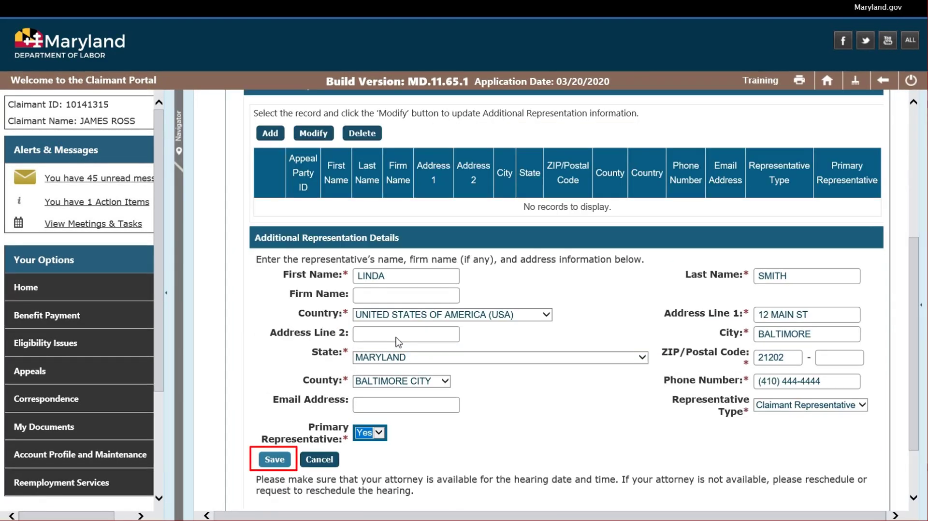
click(282, 462)
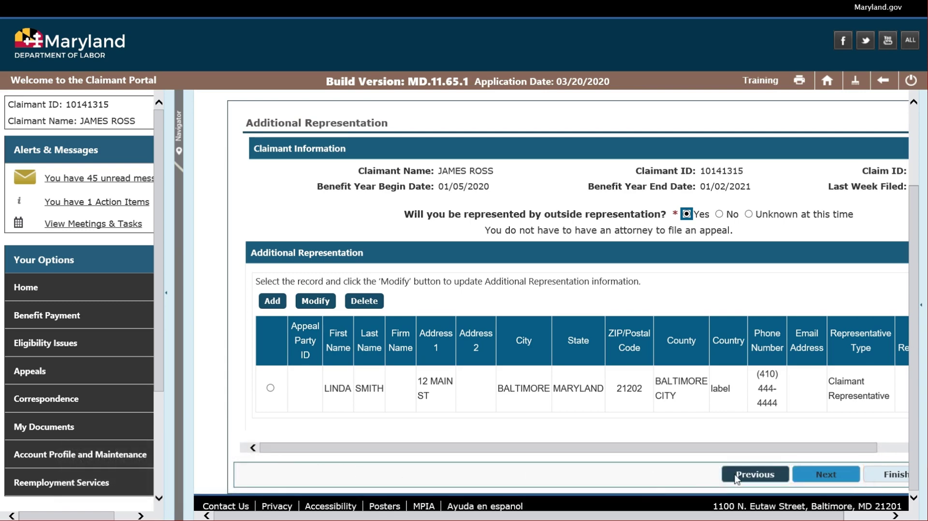
- On the Witness List step, answer Yes to presenting witnesses and upload Appeal Documentation.docx
click(811, 476)
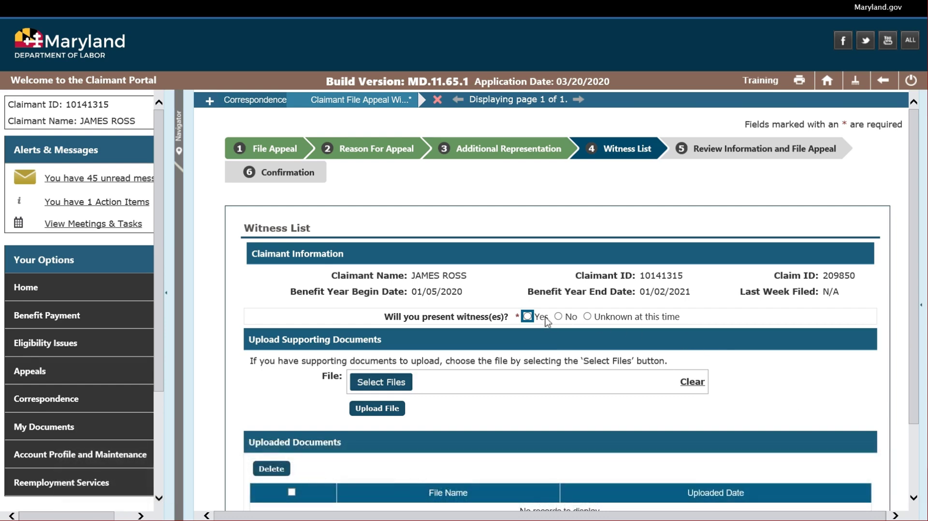
click(527, 316)
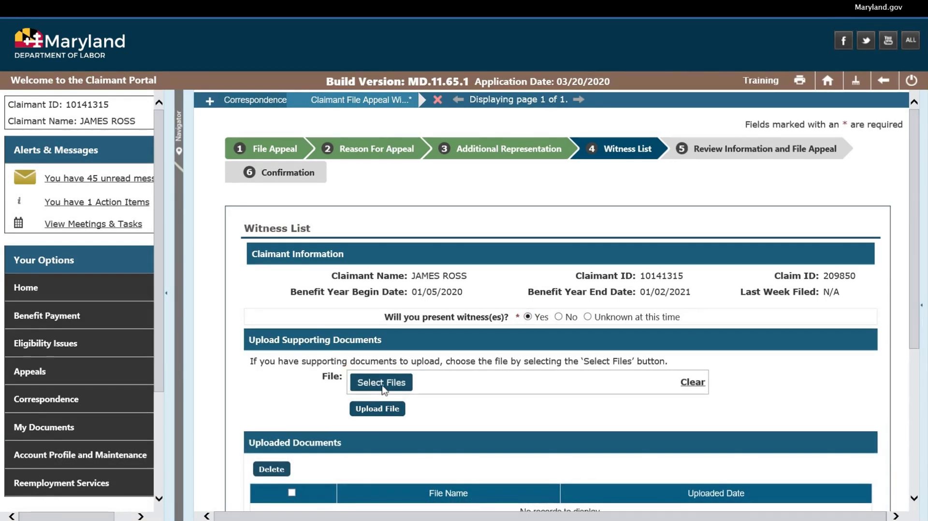
click(382, 386)
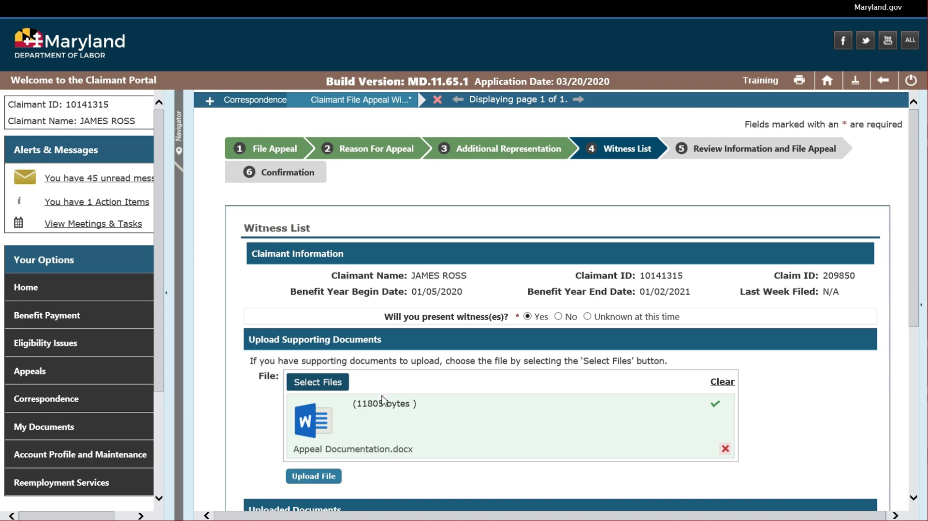
click(323, 476)
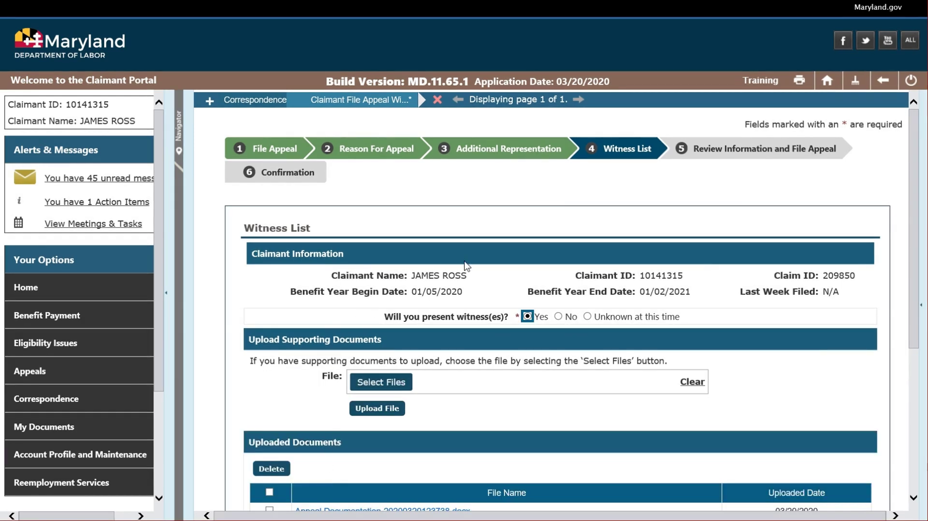
scroll(466, 266, down, 4)
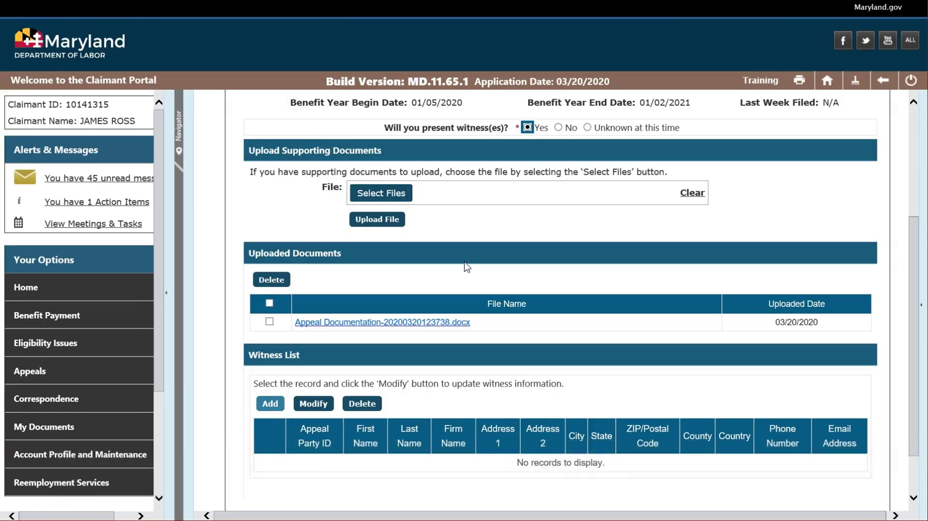
- Add a new witness to bring up a blank Witness Details form
click(270, 404)
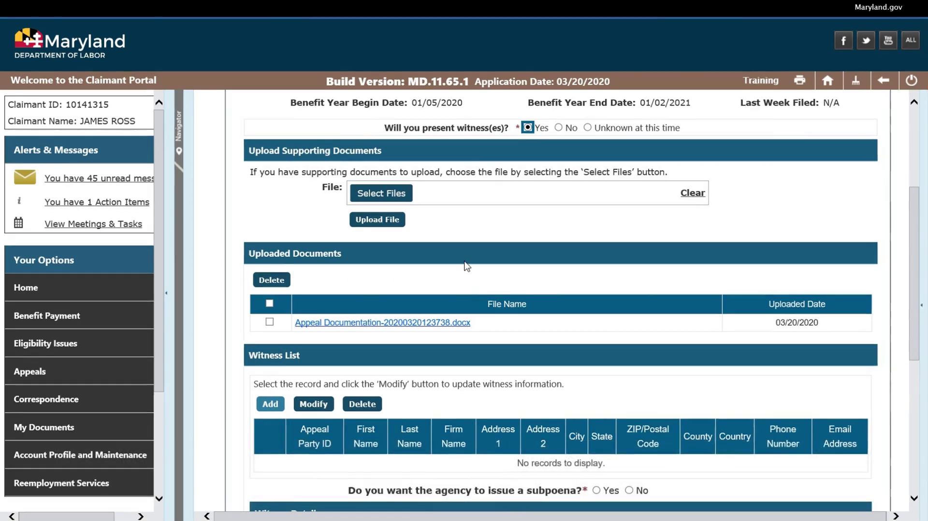
scroll(435, 268, down, 3)
scroll(466, 265, down, 1)
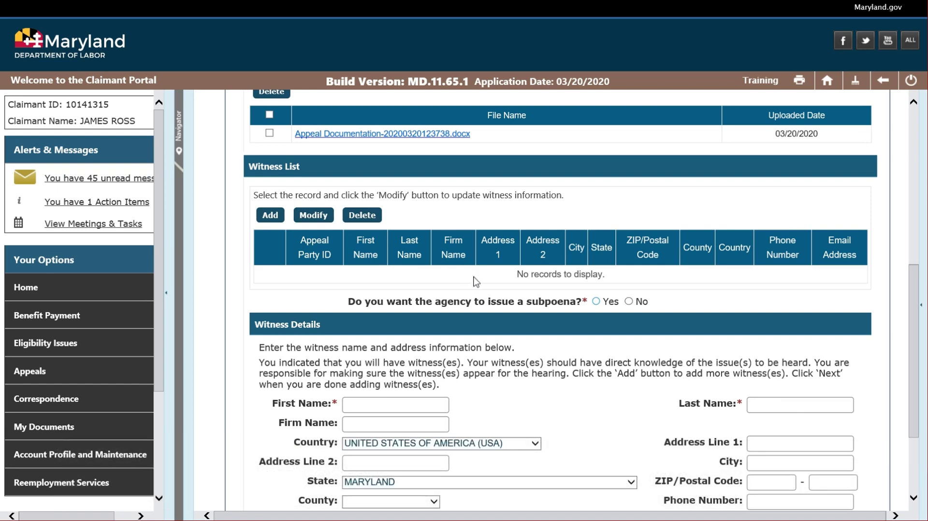
- Request a Witness-type subpoena with the reason 'to provide witness information'
click(596, 302)
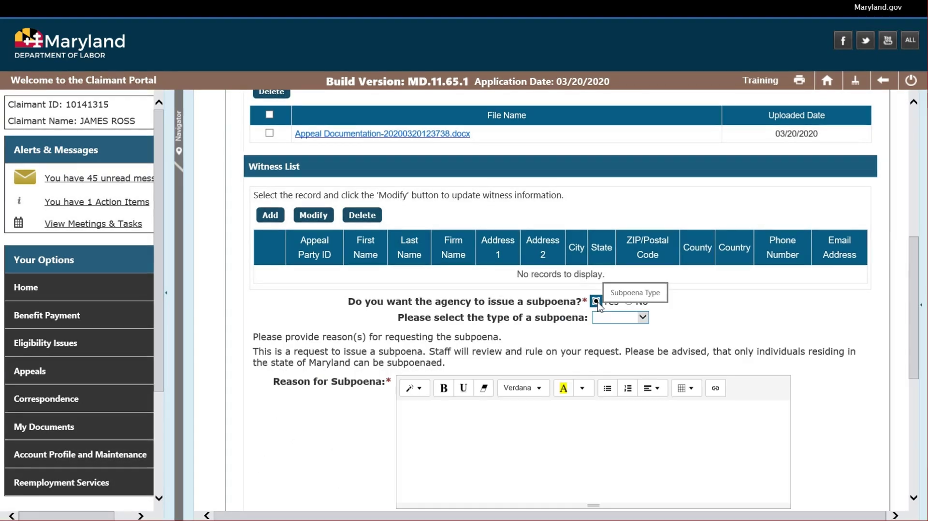
click(642, 318)
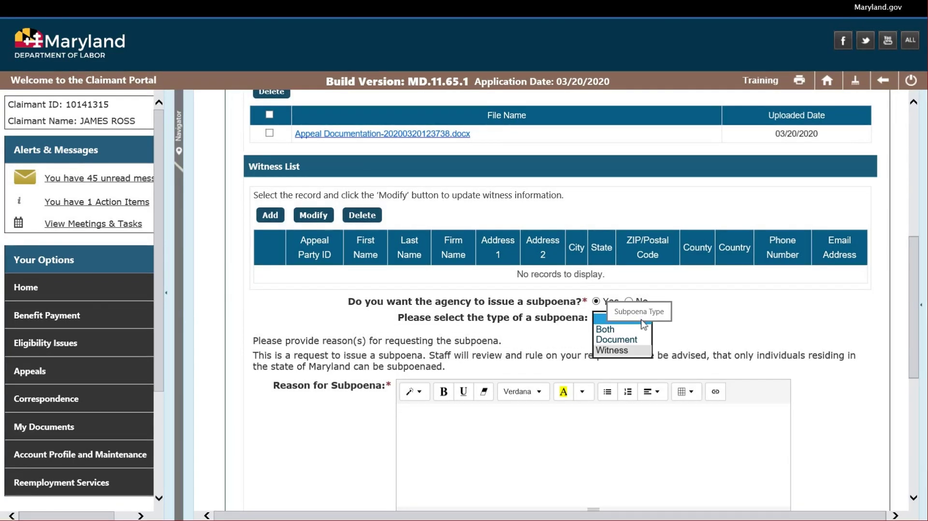
click(636, 351)
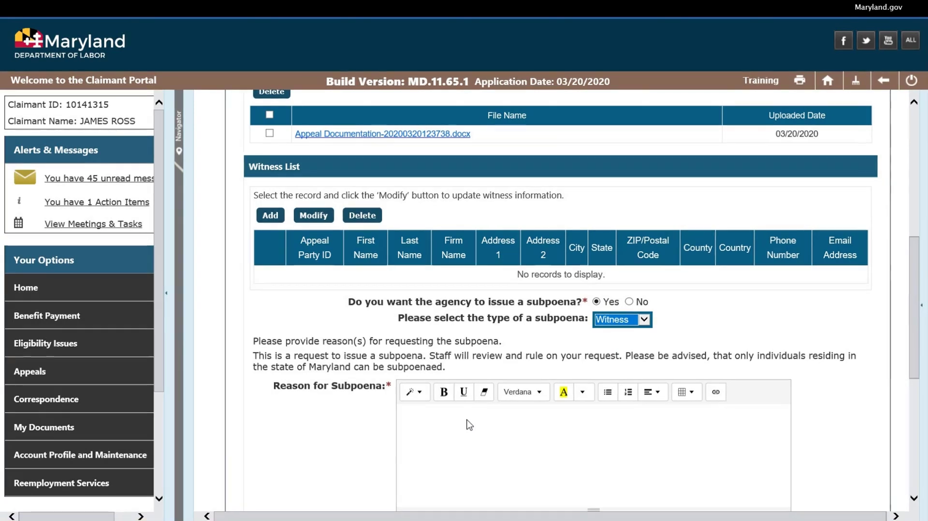
click(490, 424)
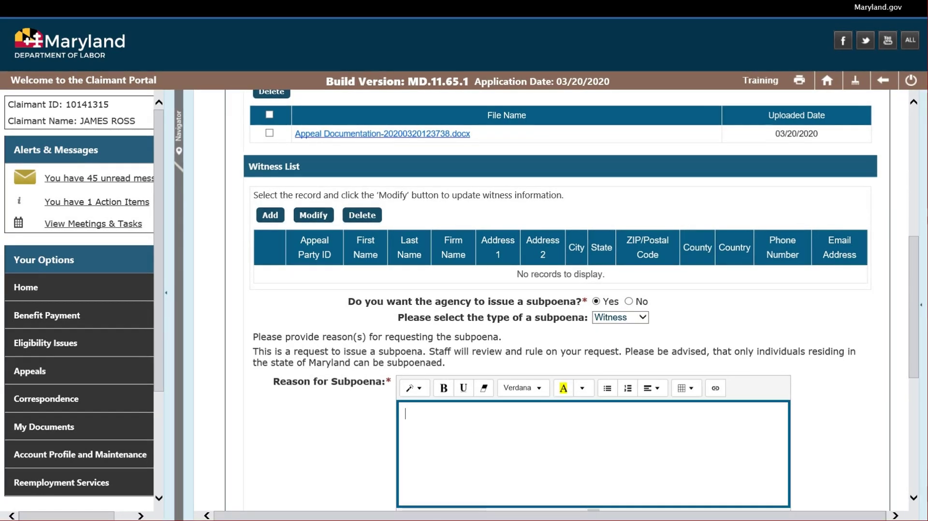
text(to provide witness information)
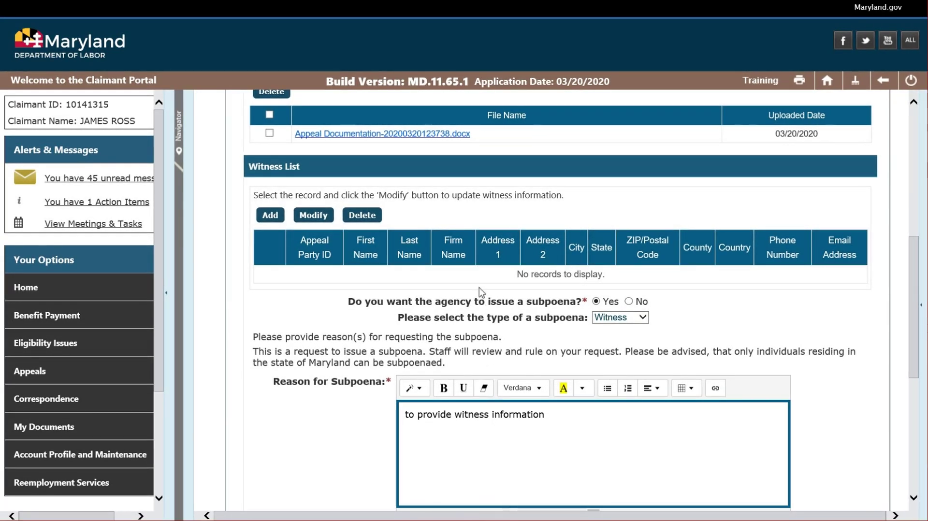
scroll(465, 271, down, 3)
scroll(465, 264, down, 5)
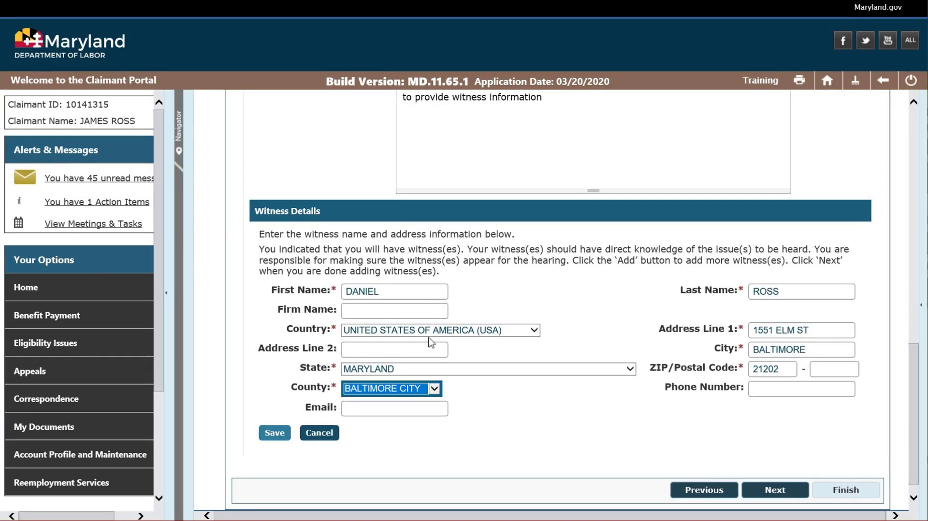
- Save the witness to the witness list and advance to step 5, Multi Appeals
click(278, 437)
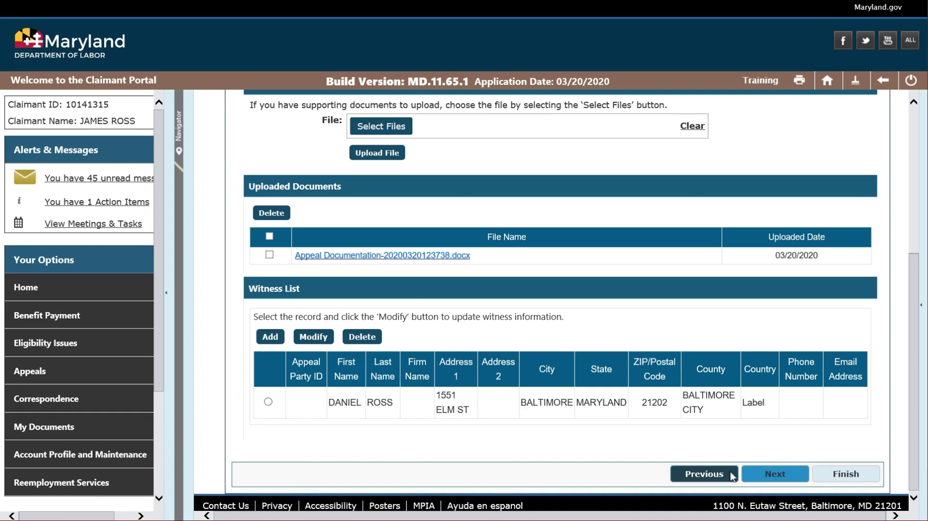
click(748, 473)
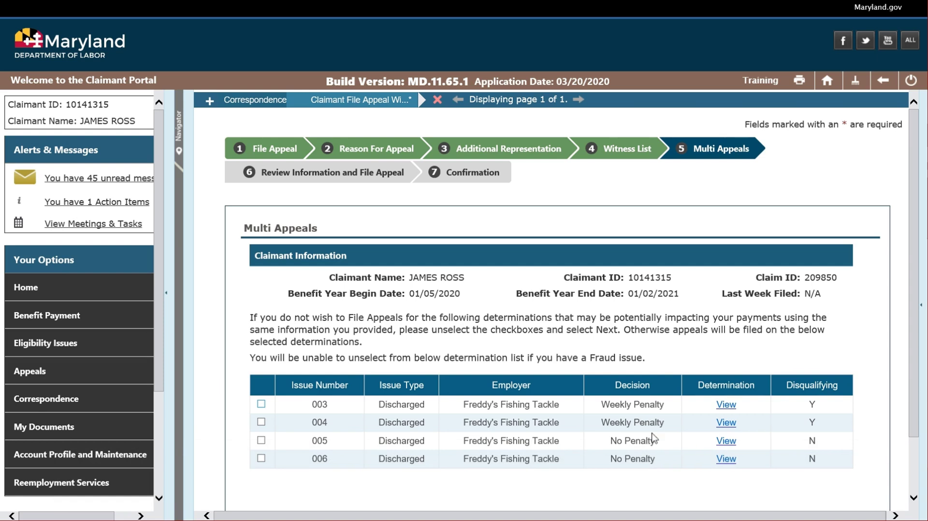
- Tick issues 003, 004, 005 and 006 and advance to step 6, Schedule Appointment
click(261, 405)
click(261, 421)
click(262, 441)
click(261, 458)
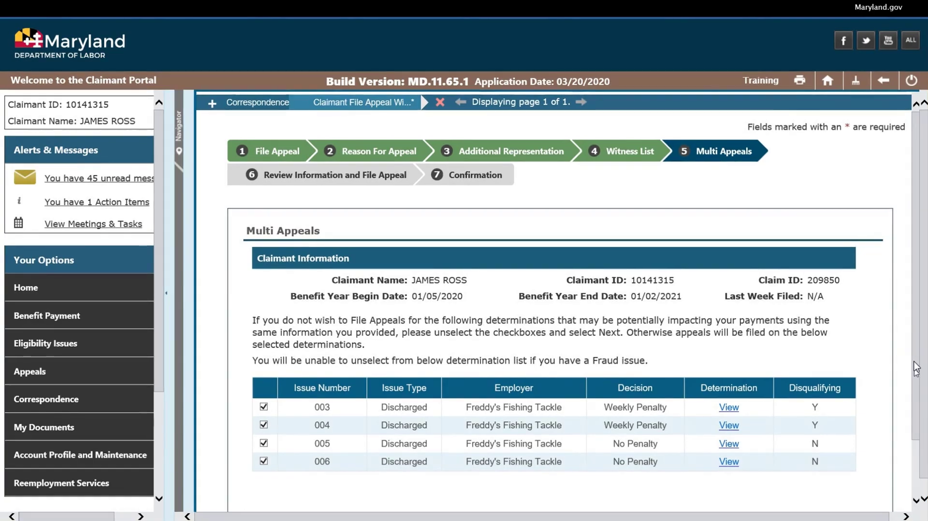
scroll(914, 370, down, 1)
scroll(915, 367, down, 1)
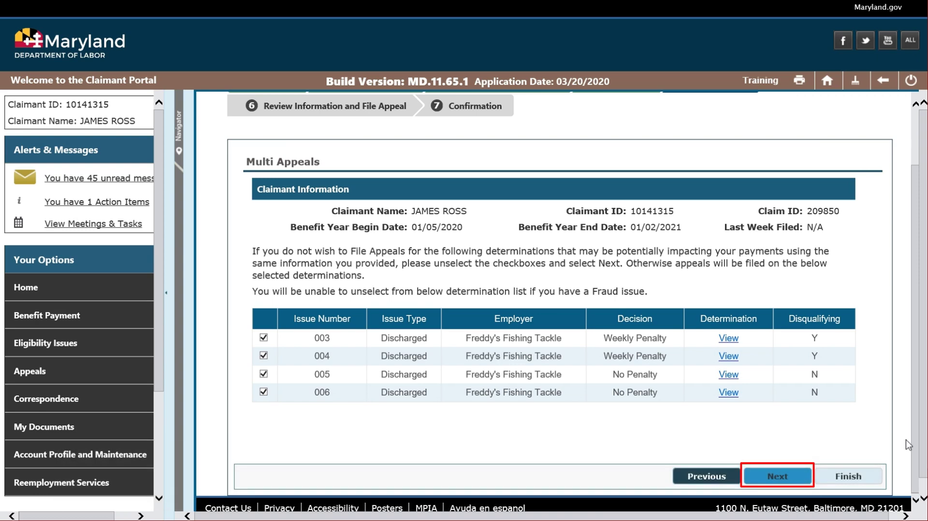
click(774, 478)
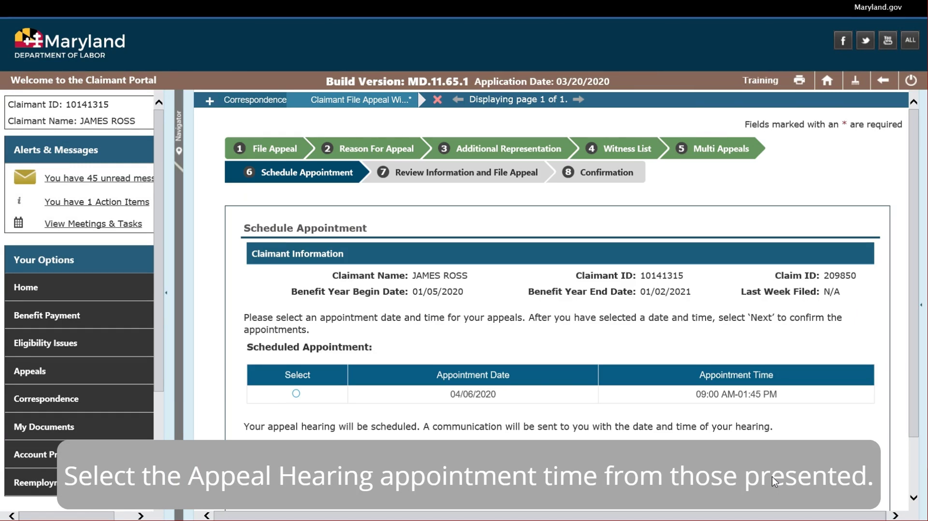
- Pick the 04/06/2020 09:00 AM-01:45 PM hearing slot and continue to the review step
click(295, 394)
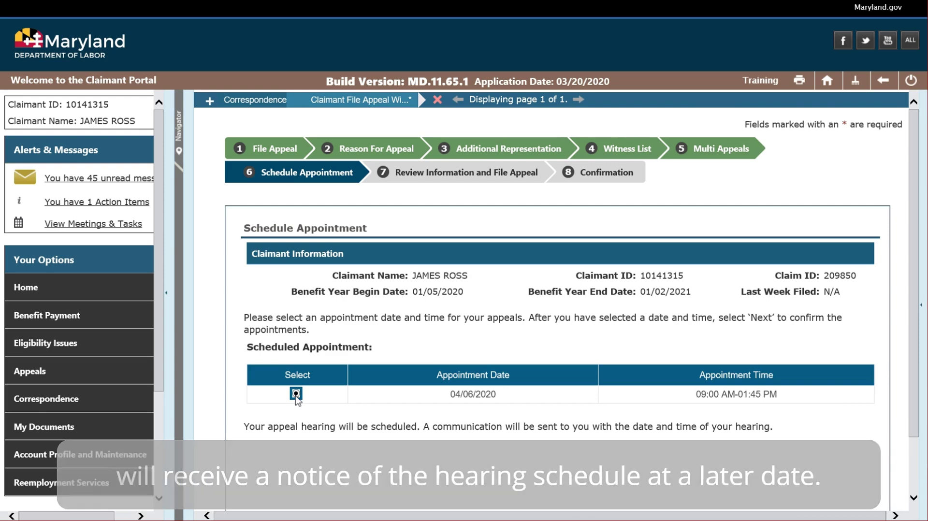
scroll(905, 439, down, 2)
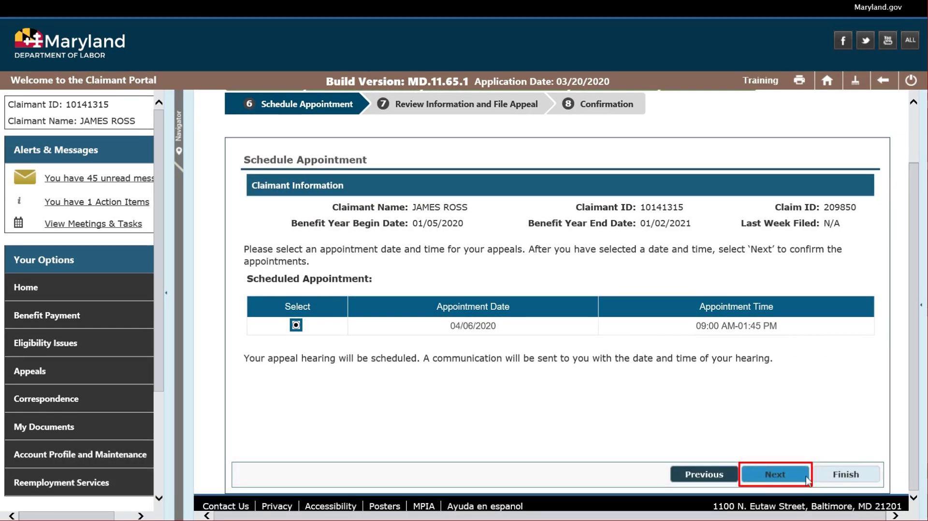
click(780, 476)
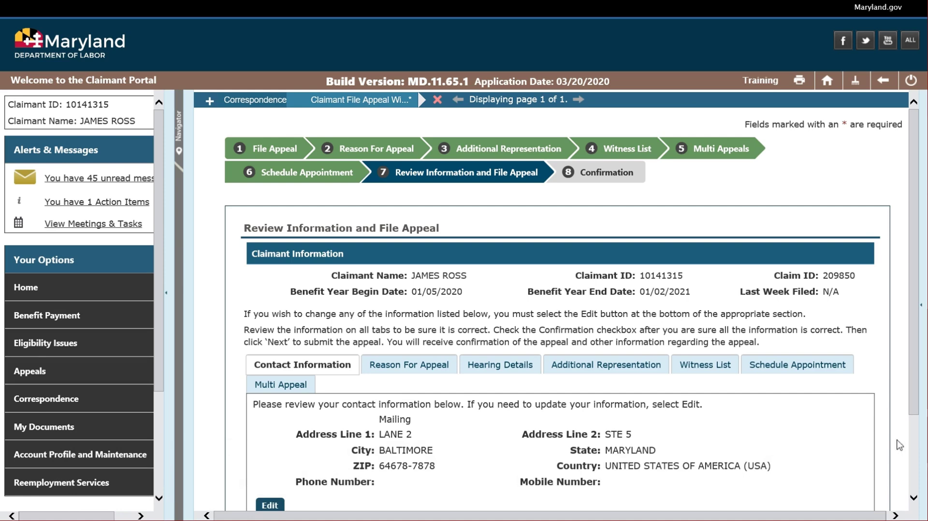
- Confirm the reviewed information is correct, submit the appeal, and finish on the Confirmation page
scroll(906, 441, down, 2)
scroll(906, 441, down, 1)
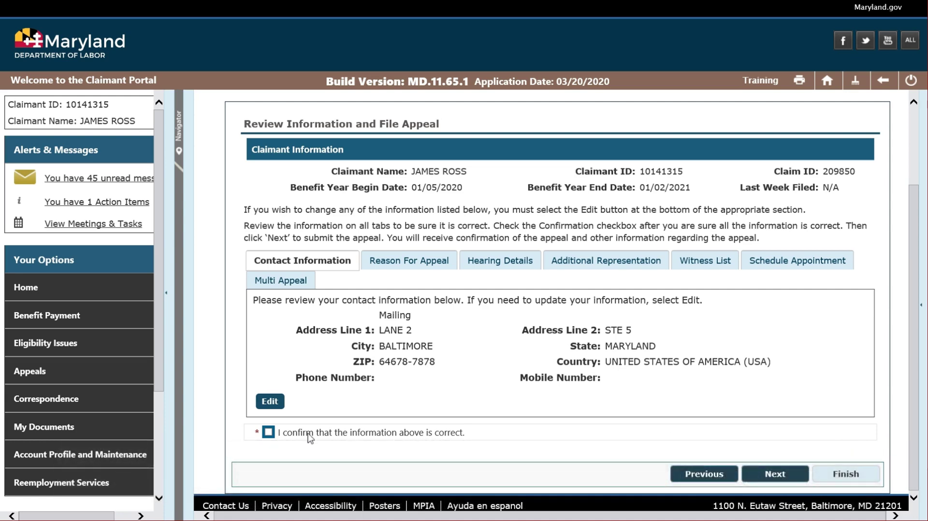
click(268, 433)
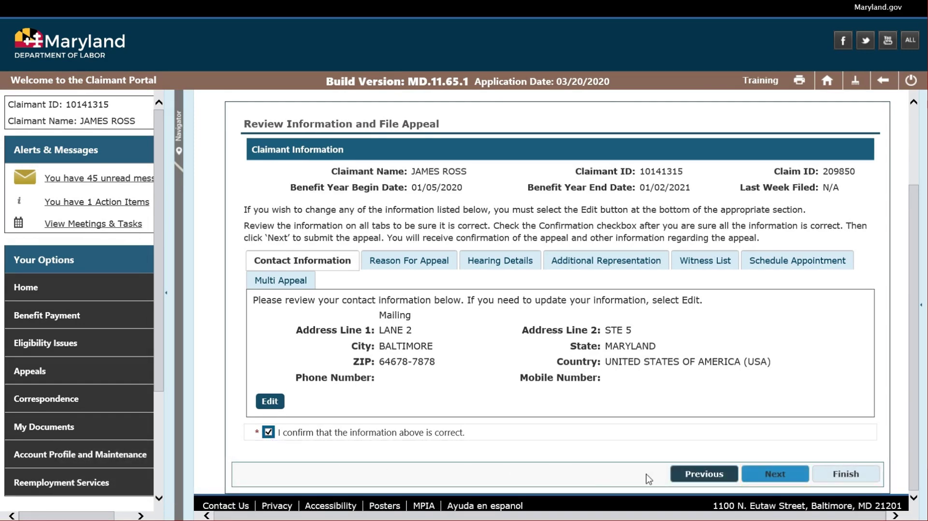
click(764, 477)
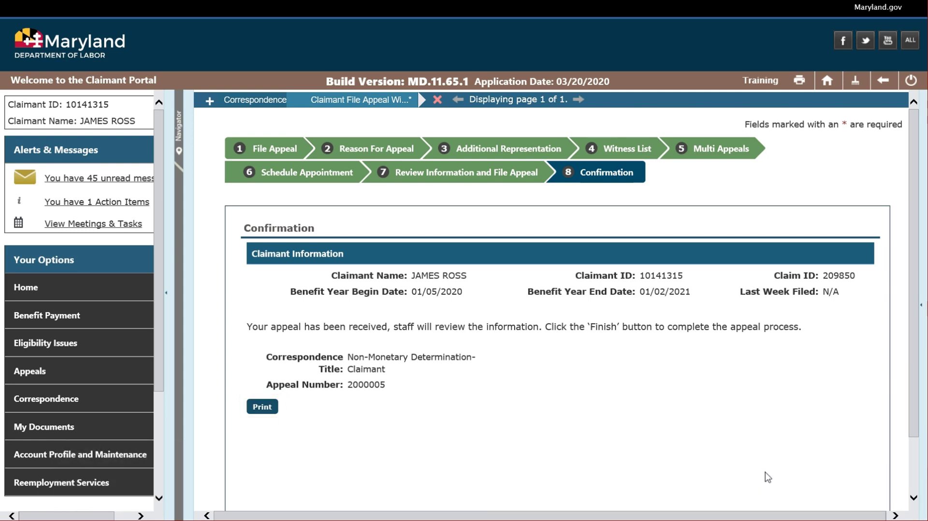
scroll(908, 444, down, 2)
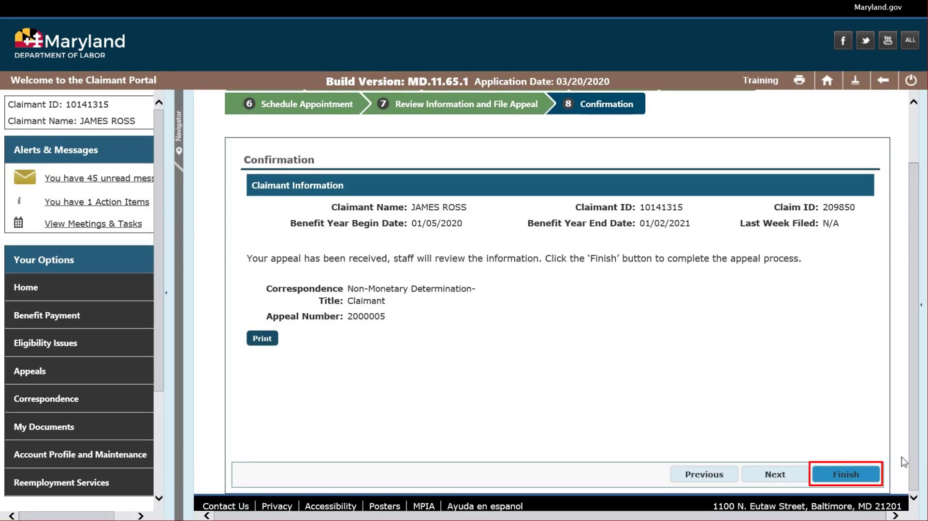
click(846, 477)
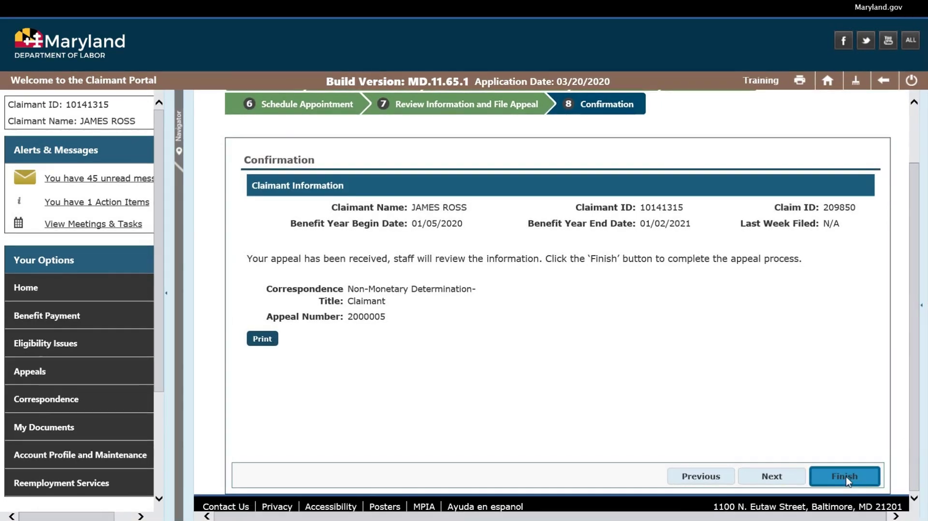